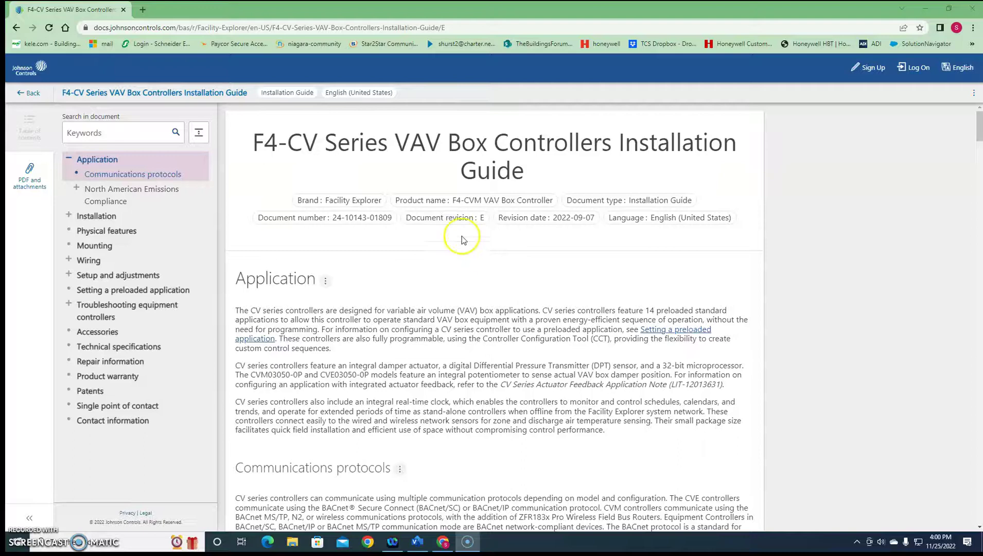
Scroll past the CVM03050 physical features (Figure 1, Table 1) to the I/O terminal blocks table.
scroll(461, 236, "down", 15)
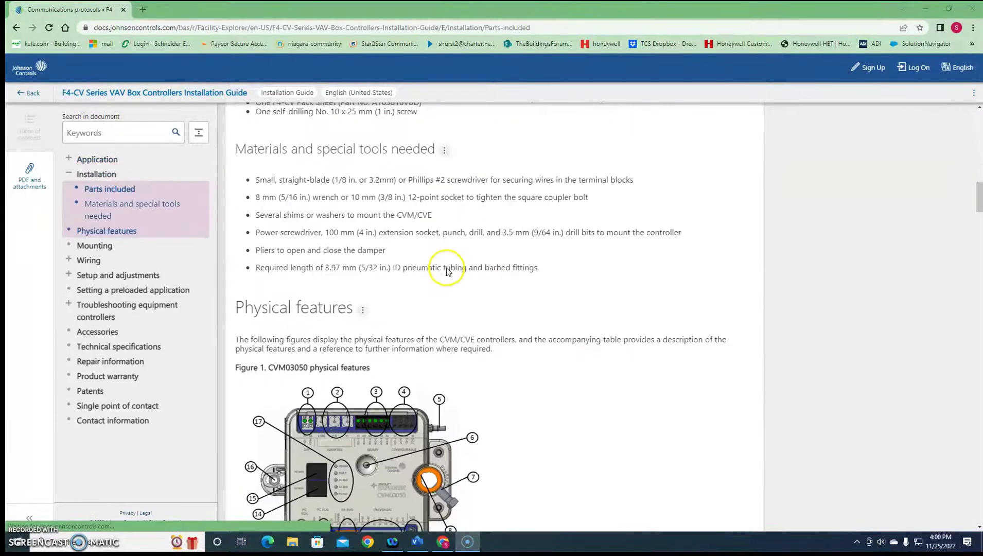
scroll(442, 308, "down", 5)
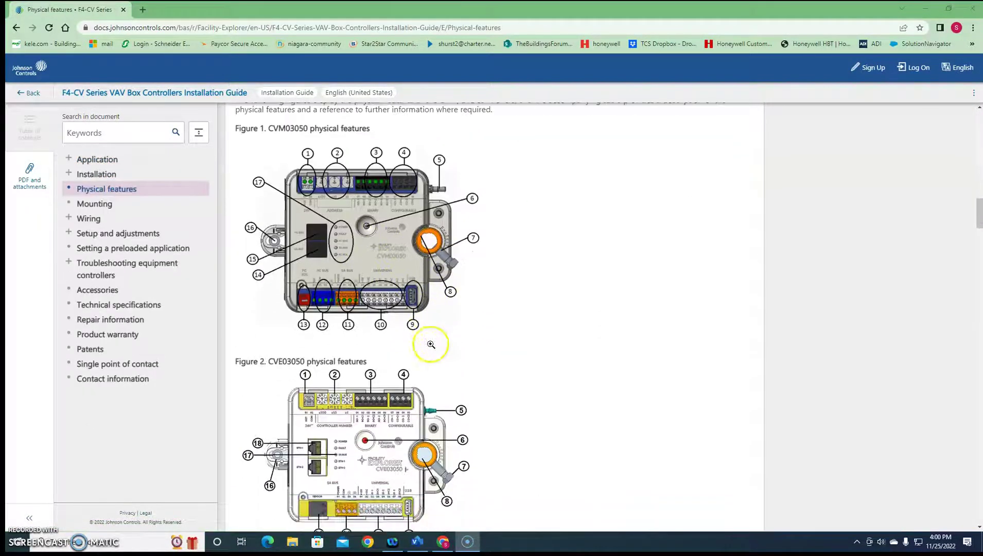
scroll(431, 344, "down", 1)
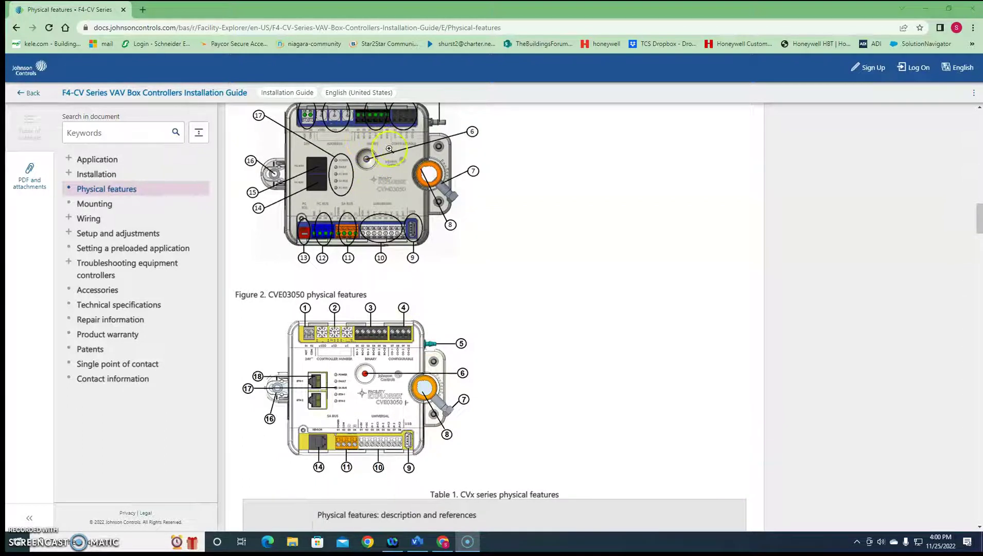
scroll(378, 166, "up", 2)
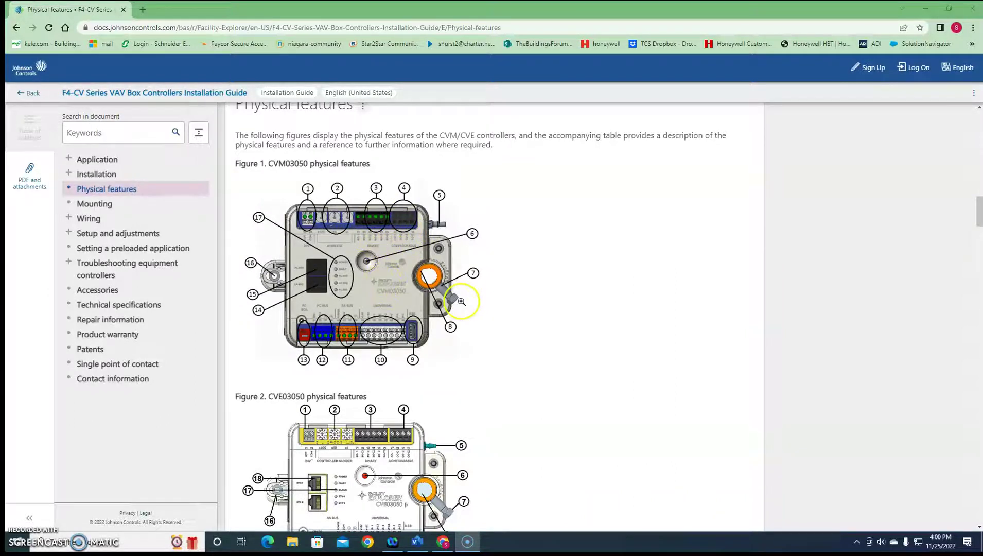
scroll(462, 301, "down", 1)
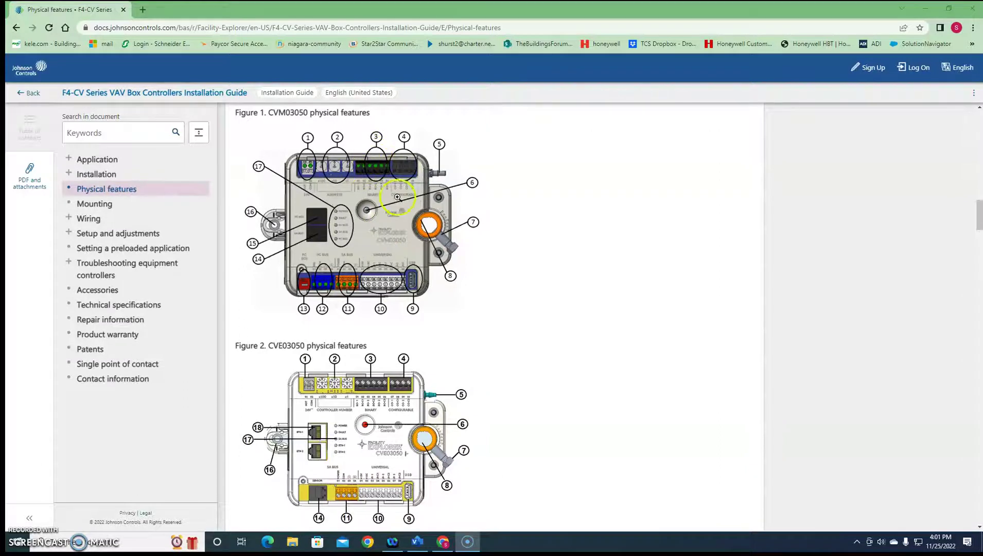
scroll(397, 197, "down", 8)
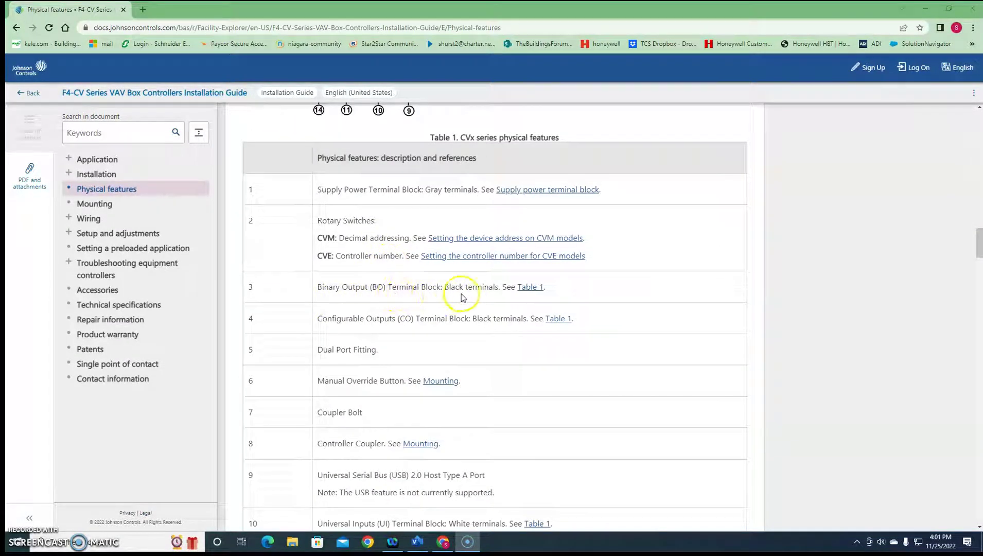
scroll(466, 322, "down", 5)
scroll(466, 323, "down", 20)
scroll(464, 316, "down", 15)
scroll(466, 310, "down", 20)
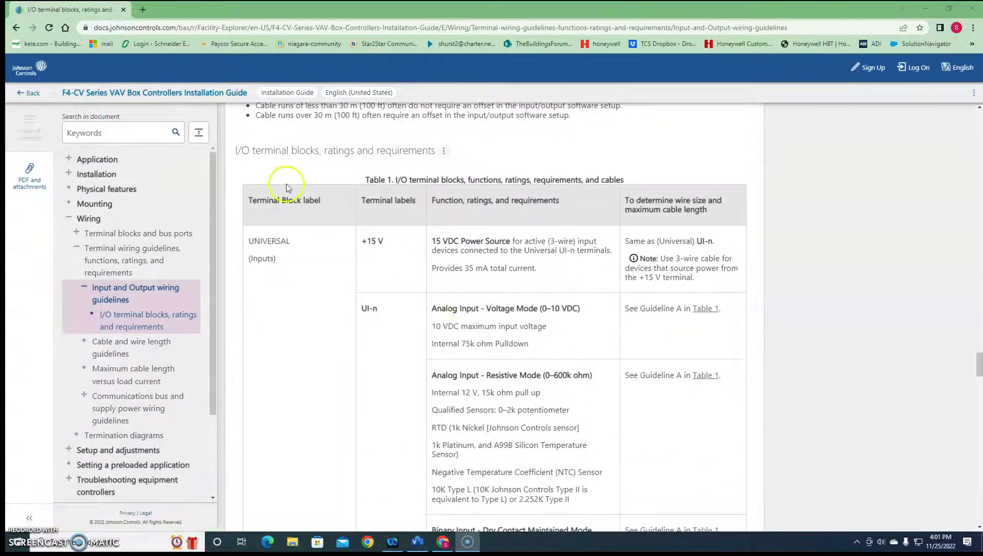
Go to the BINARY output rows and highlight the note that BO-C connects to 24~COM.
left_click(381, 156)
scroll(380, 263, "down", 15)
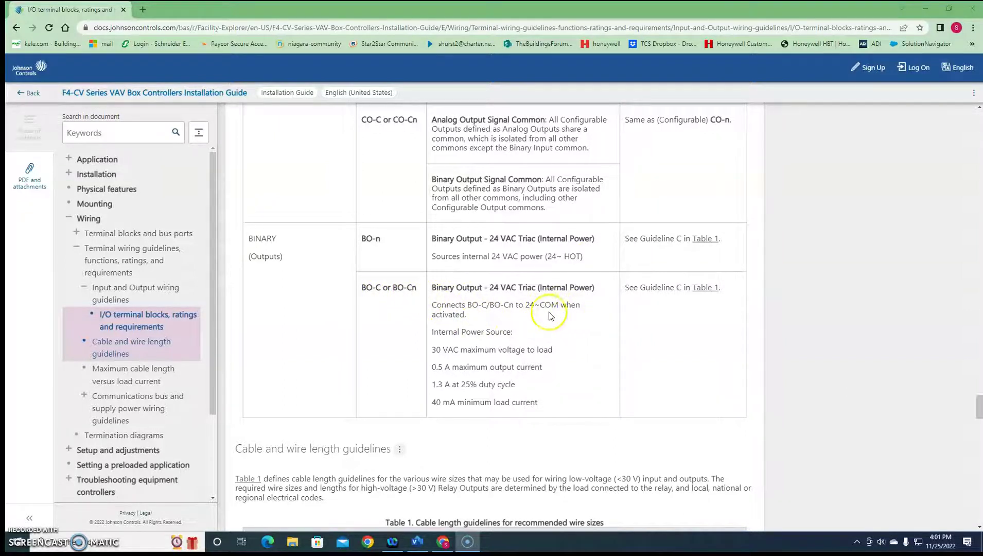
left_click(435, 303)
left_click_drag(435, 304, 554, 314)
left_click(529, 326)
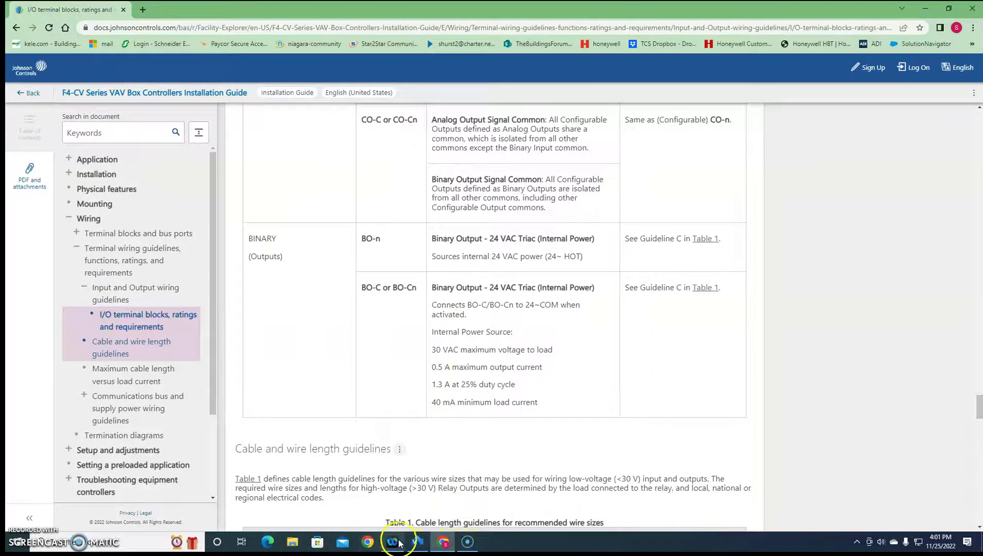
In Visio, attach the black wire below the actuator to the CVM03050 HOT terminal.
left_click(416, 544)
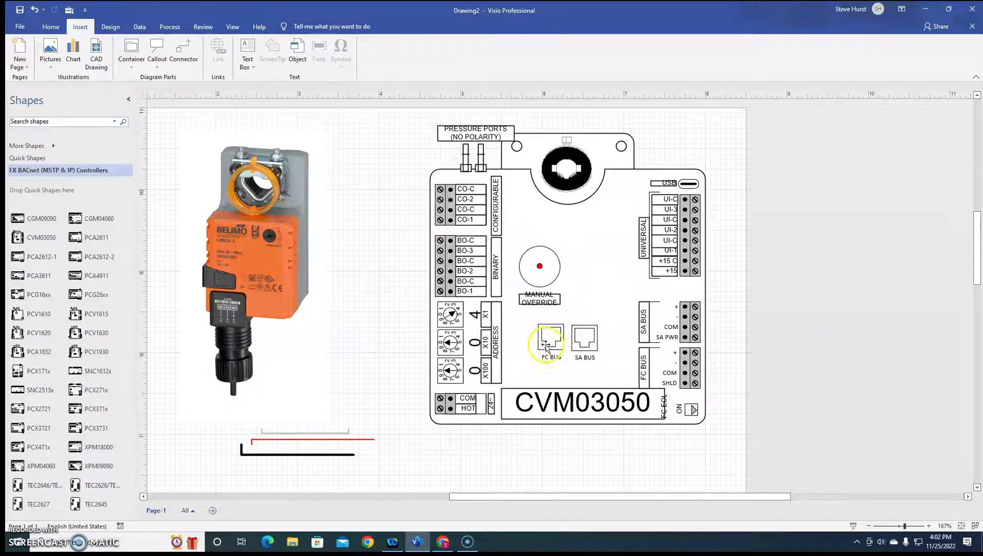
left_click(329, 455)
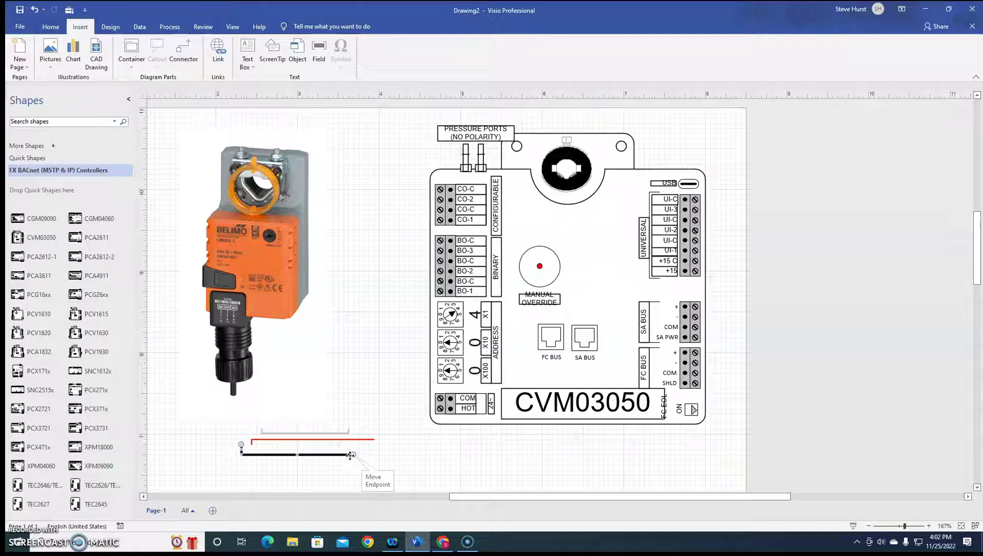
mouse_move(353, 453)
left_mouse_down()
mouse_move(390, 453)
mouse_move(435, 430)
mouse_move(426, 428)
mouse_move(419, 334)
mouse_move(439, 291)
mouse_move(439, 409)
left_mouse_up()
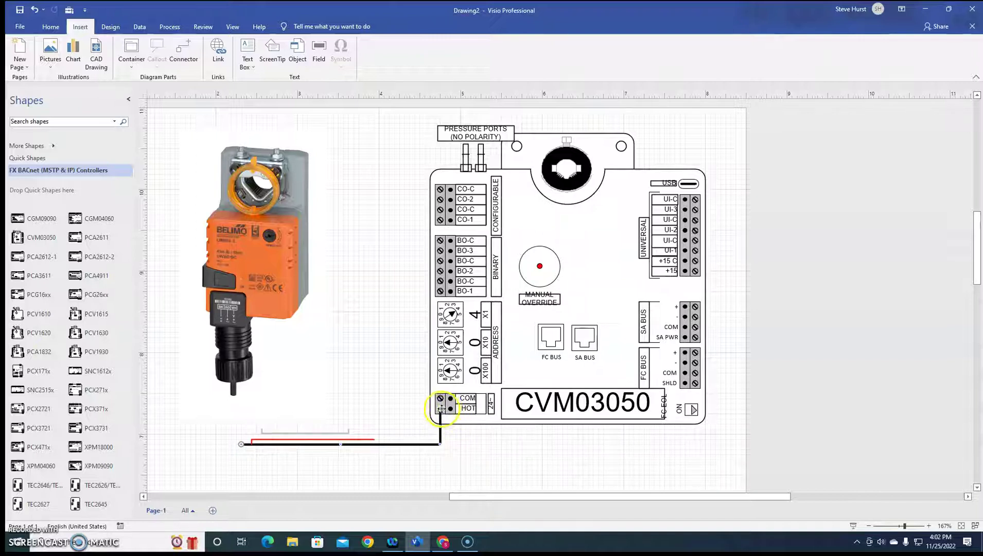
Move the black wire's end from HOT to BO-1 and run the red wire to BO-C.
left_click_drag(424, 411, 436, 293)
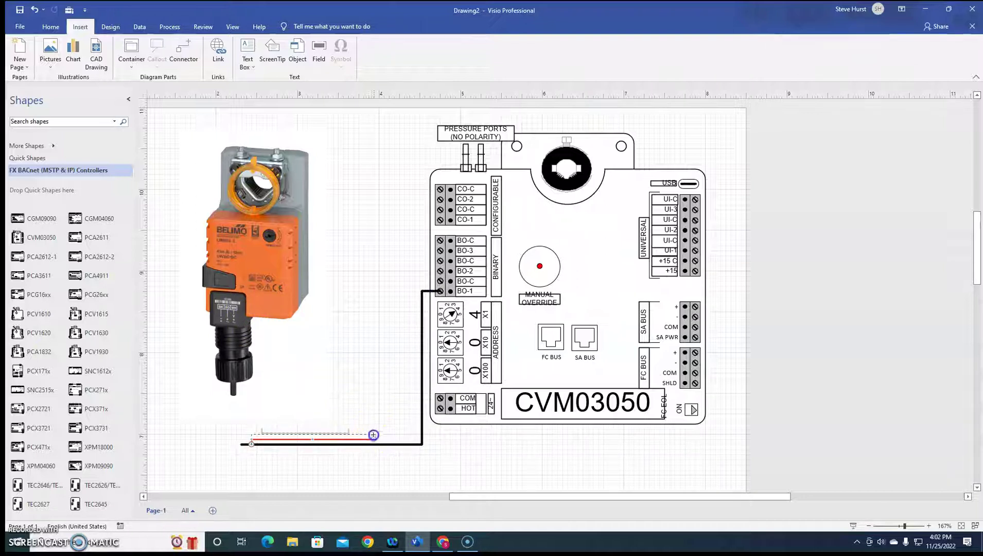
left_click_drag(373, 435, 439, 281)
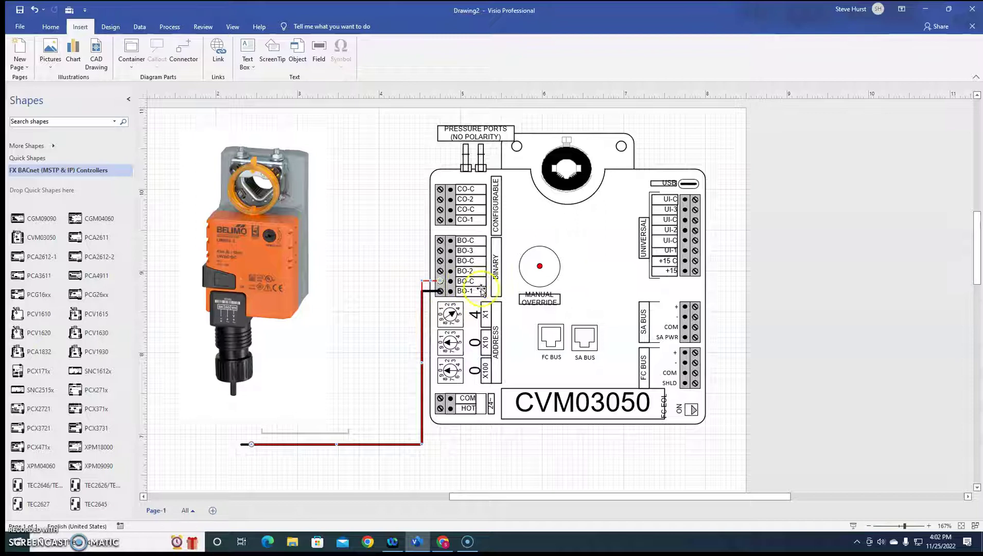
Connect the grey wire to the upper BO-C terminal and seat the red wire in BO-C.
left_click(346, 430)
left_click_drag(349, 428, 439, 260)
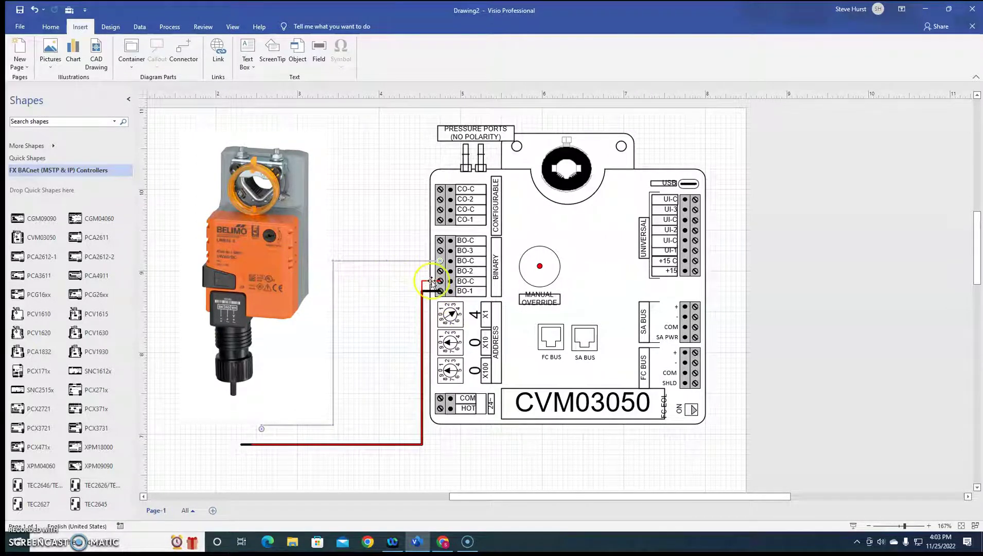
left_click_drag(434, 282, 439, 280)
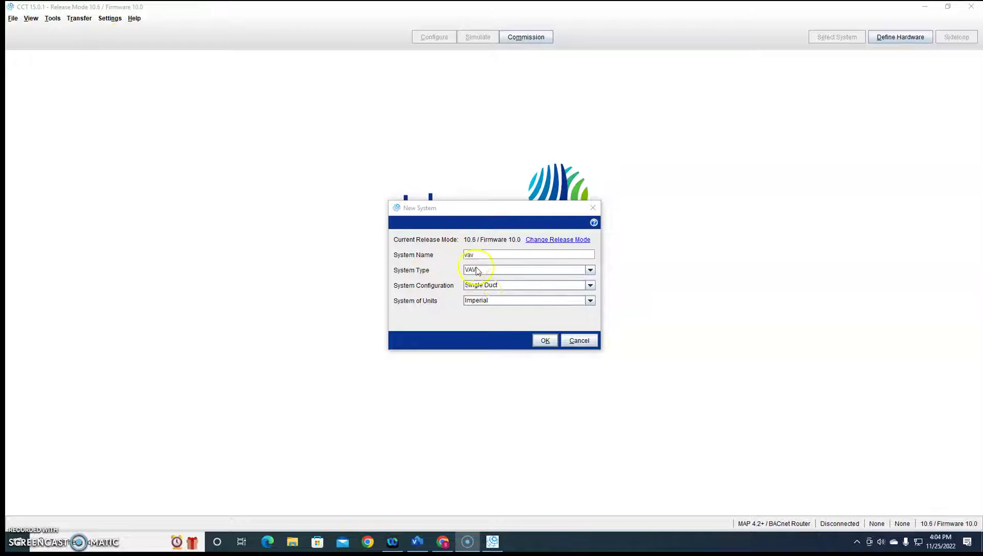
Create the vav single-duct VAV application with Hot Water incremental-output box heating.
left_click(536, 342)
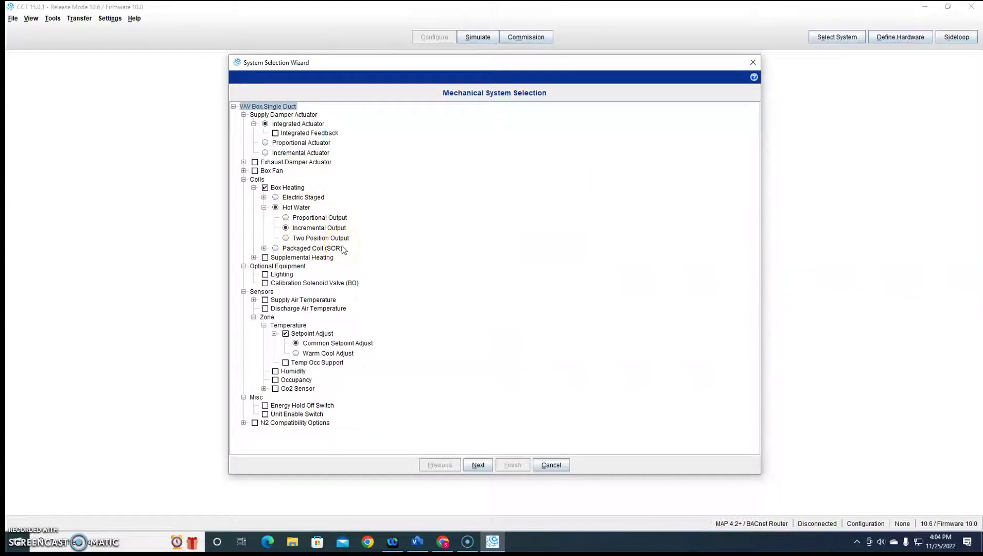
left_click(487, 466)
left_click(511, 465)
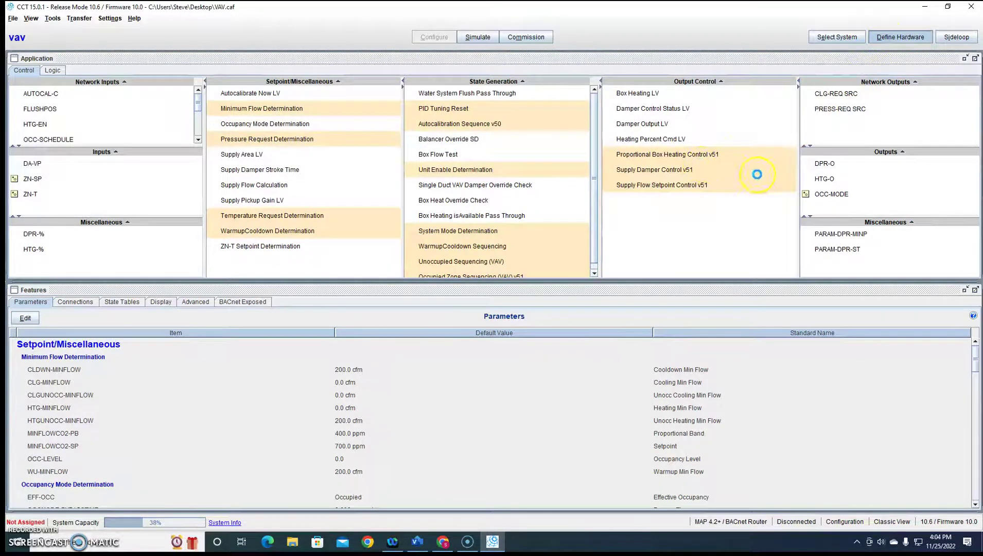
Confirm HTG-O is assigned to BO OUT1 and BO OUT2, and review its Details.
left_click(393, 53)
left_click(571, 120)
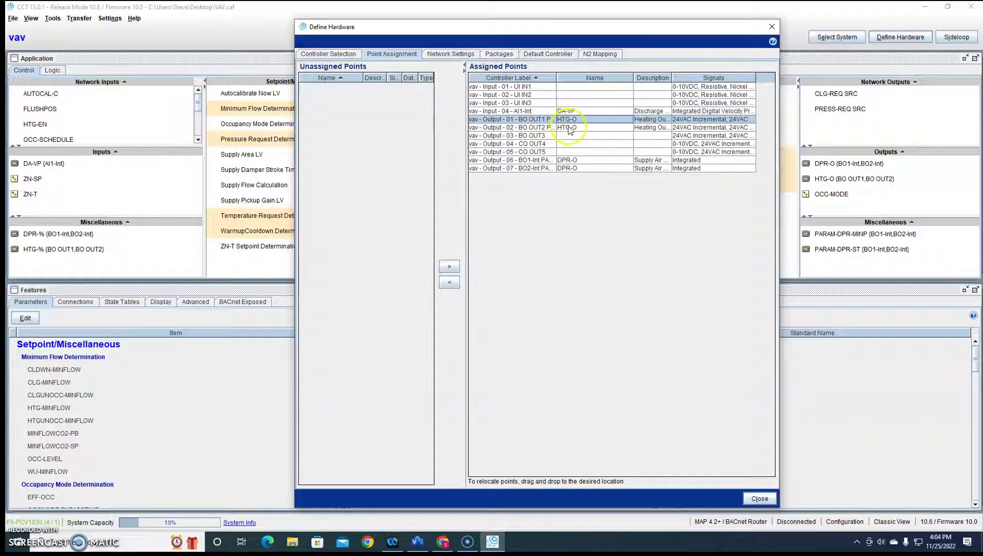
left_click(571, 129)
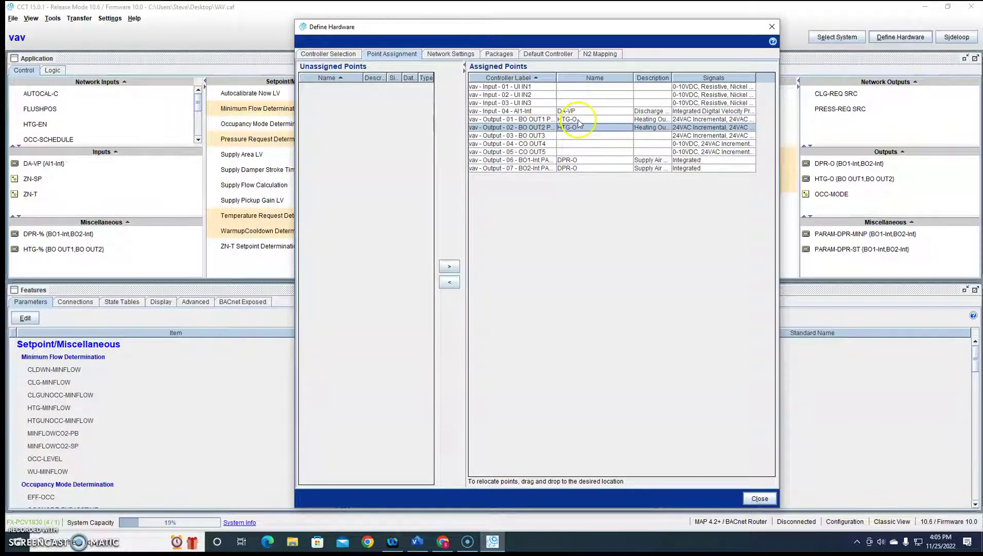
left_click(578, 120)
left_click(578, 128)
left_click(771, 27)
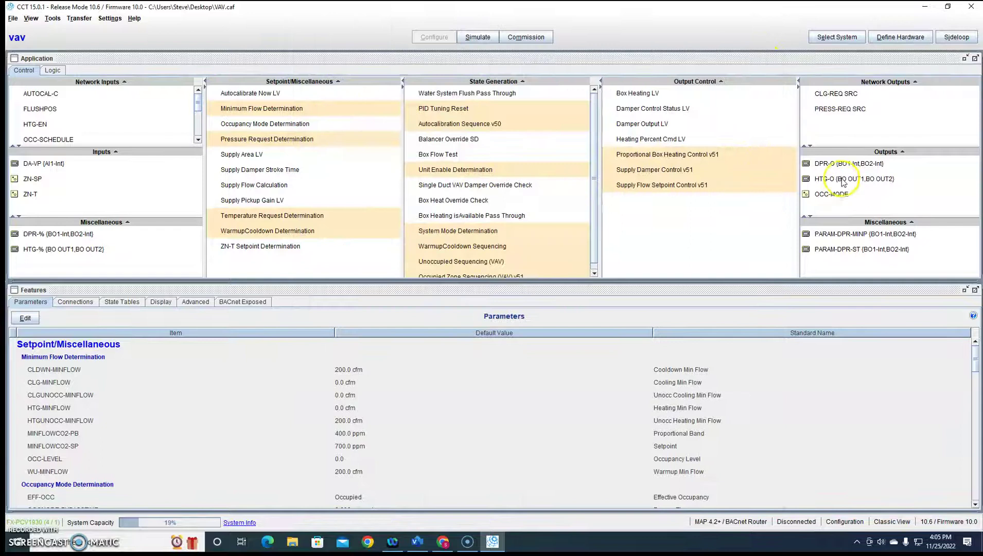
double_click(822, 179)
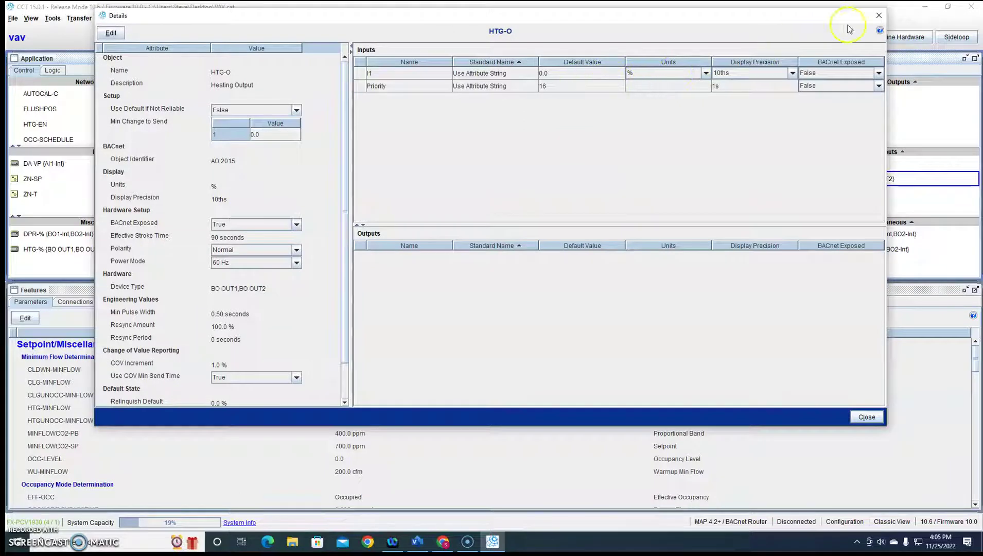
left_click(878, 16)
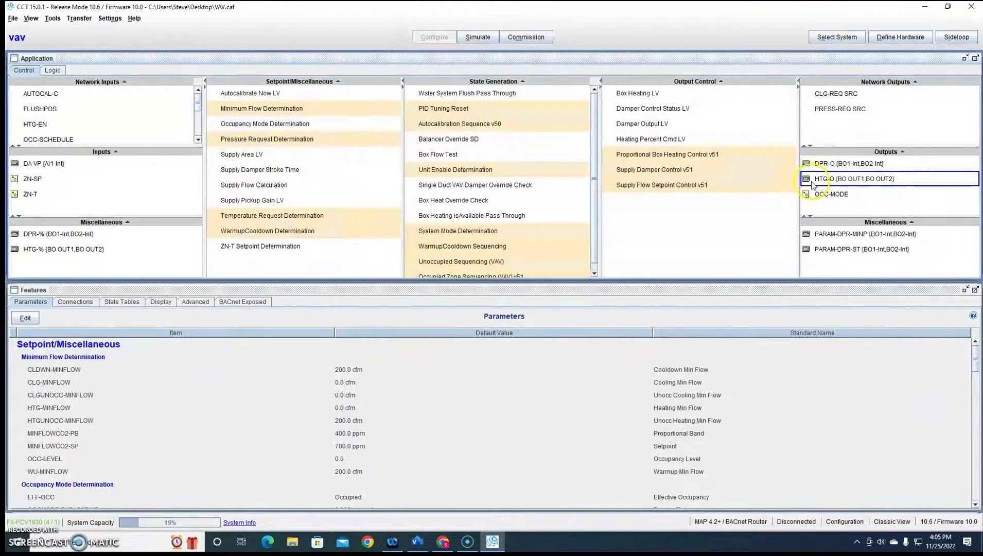
Trace HTG-O's connections through Proportional Box Heating Control v51 and view DPR-O's details.
left_click(58, 303)
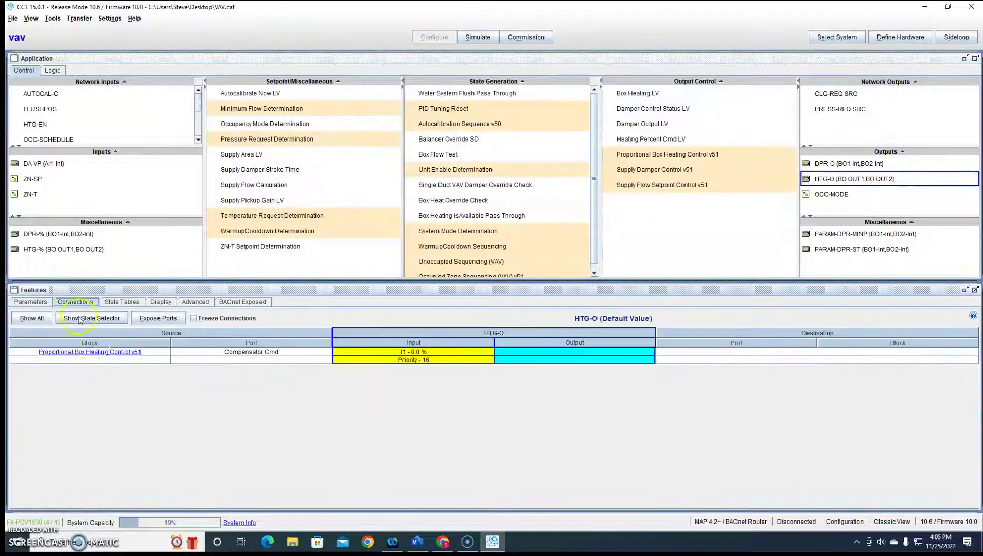
left_click(111, 352)
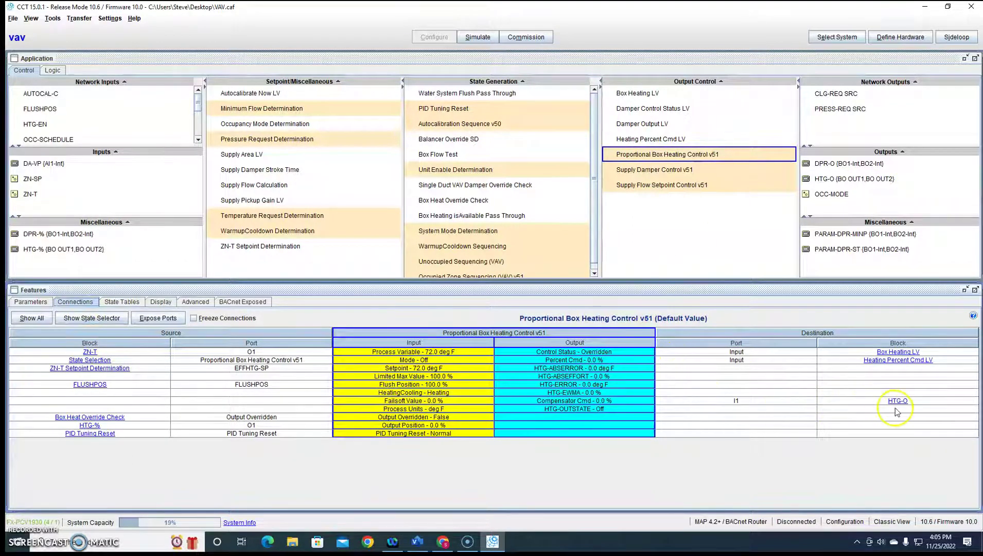
double_click(841, 169)
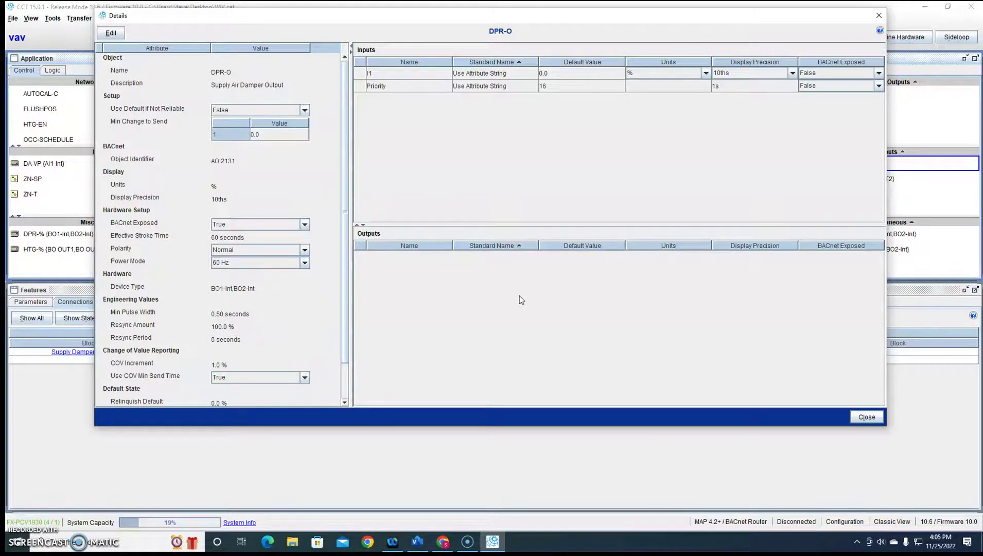
Close the DPR-O details and return to the Visio wiring diagram.
left_click(879, 15)
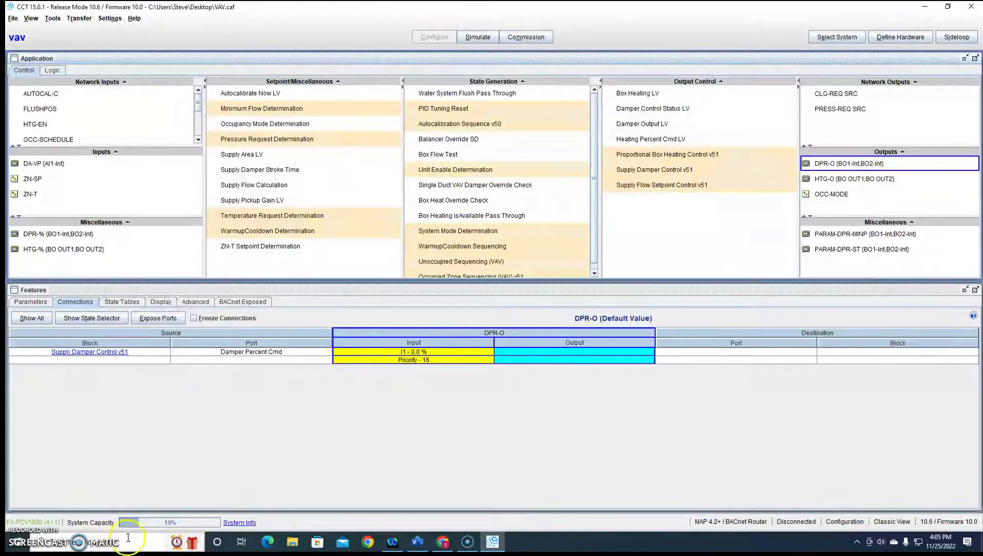
left_click(418, 541)
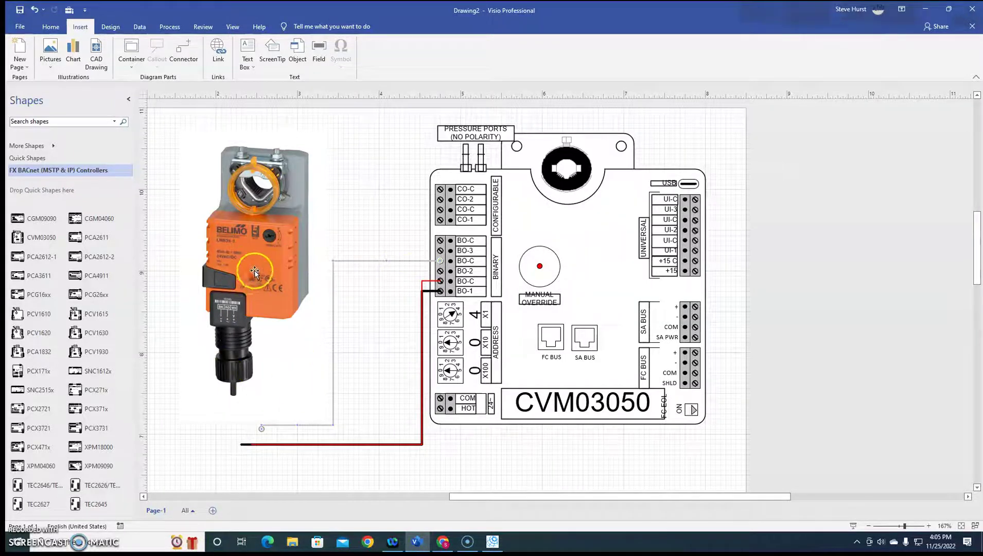